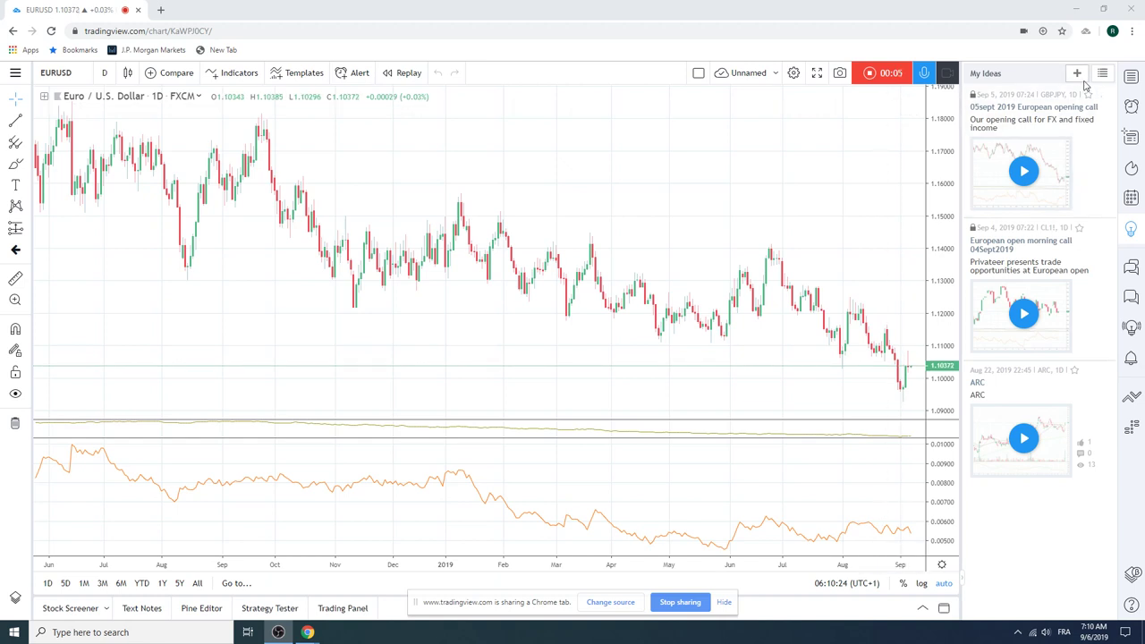
# Step: Show the FX and futures watchlist with EURUSD details beside the Euro / U.S. Dollar chart
pyautogui.click(1132, 78)
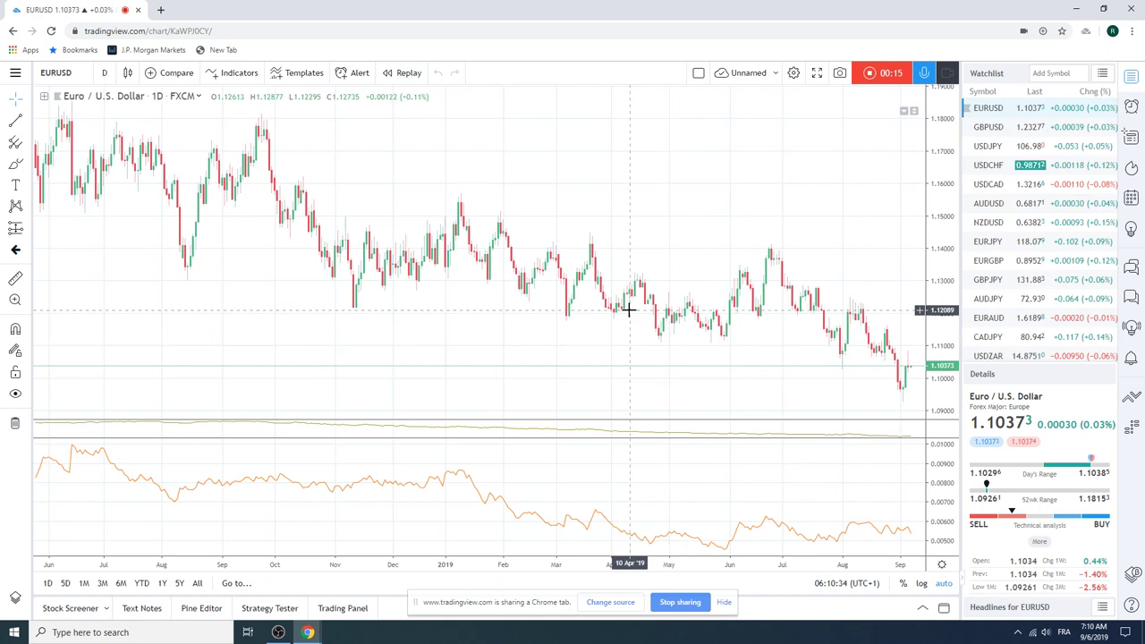
pyautogui.scroll(-3, 1016, 237)
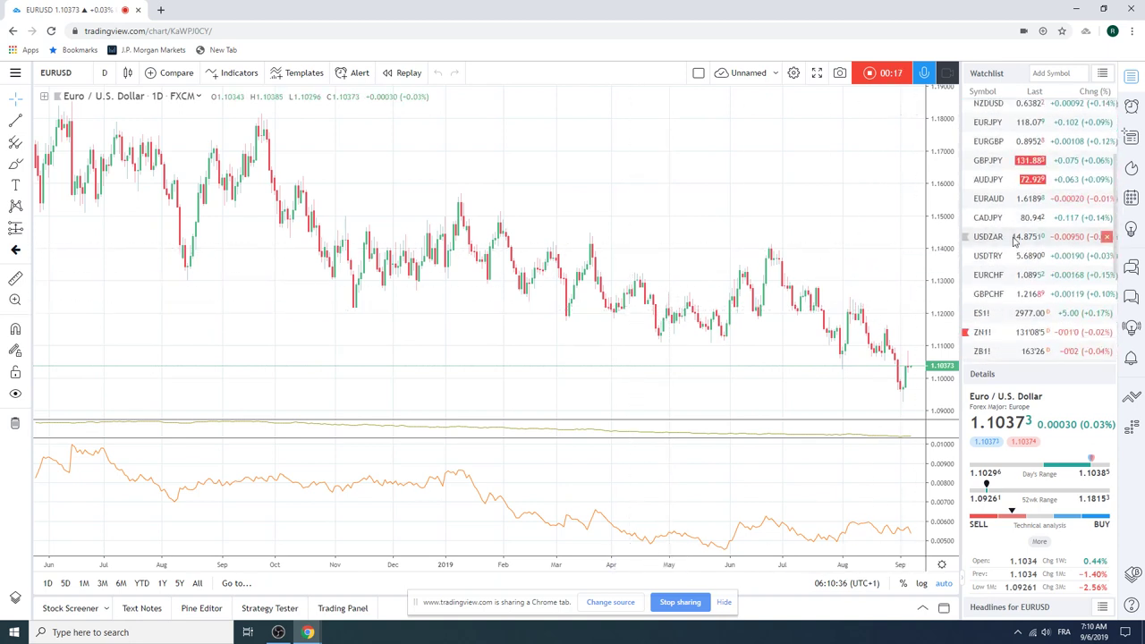
# Step: Load the ES1! S&P 500 E-mini daily chart and zoom in to April through early September
pyautogui.click(1000, 315)
pyautogui.scroll(4, 785, 337)
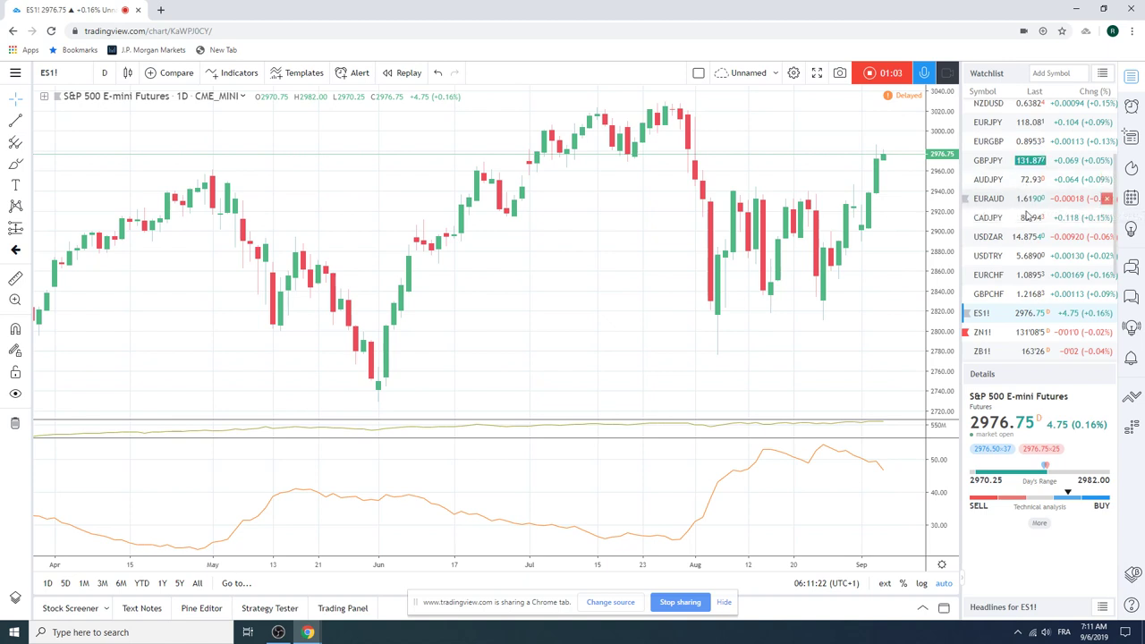
# Step: Load the ZN1! 10 Year T-Note daily chart, then scroll the watchlist down to the bond symbols
pyautogui.click(1021, 332)
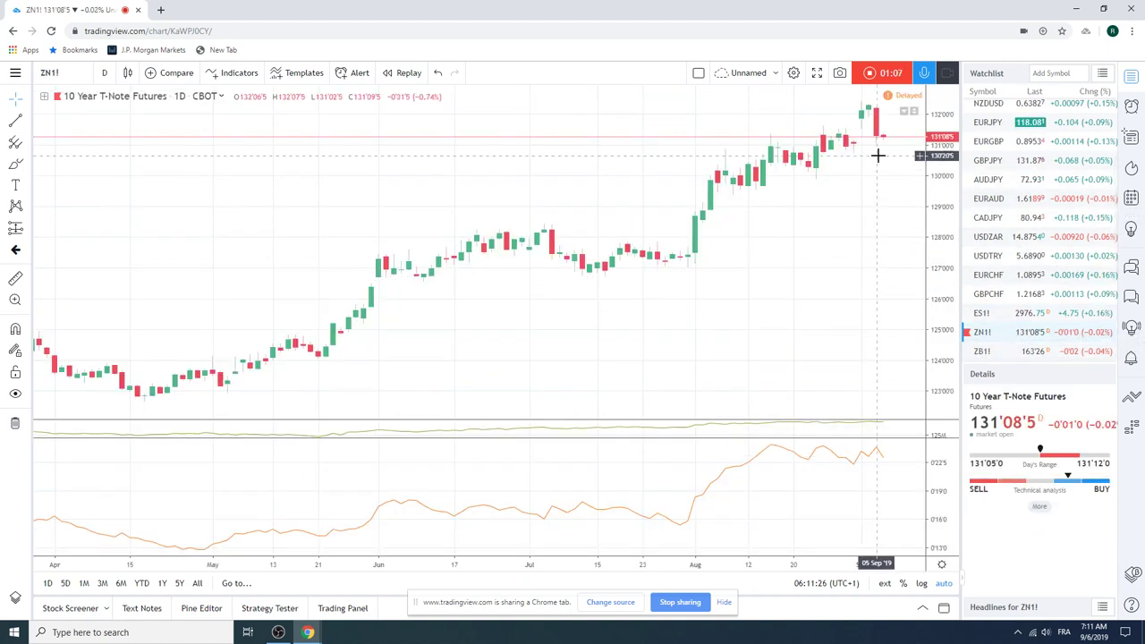
pyautogui.scroll(-5, 800, 219)
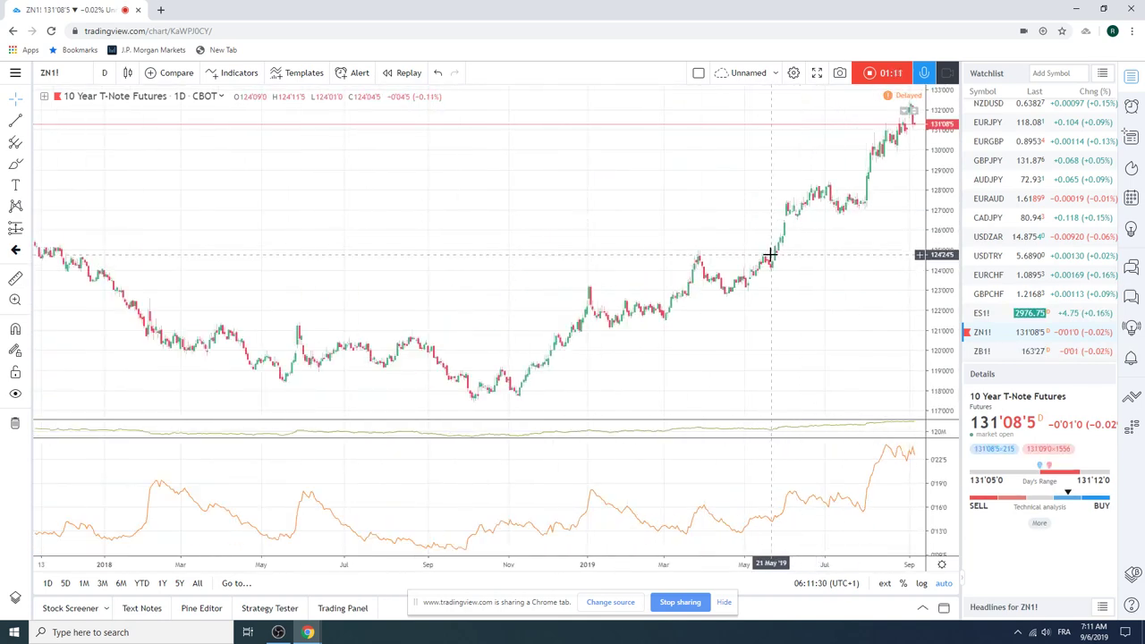
pyautogui.scroll(3, 770, 255)
pyautogui.scroll(4, 769, 255)
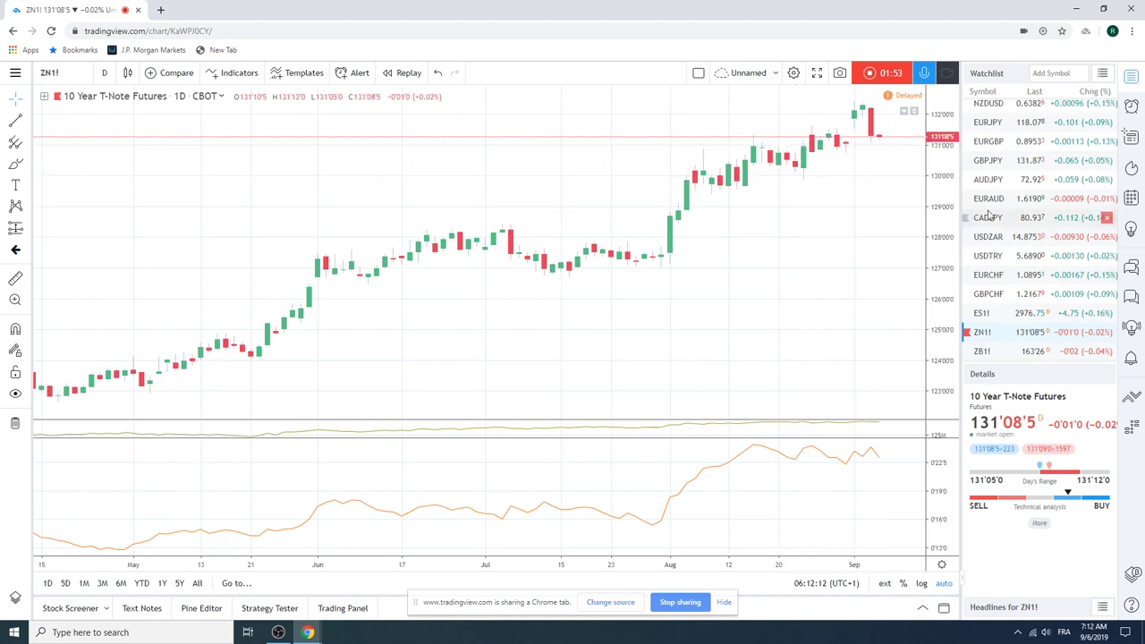
pyautogui.scroll(-1, 1007, 224)
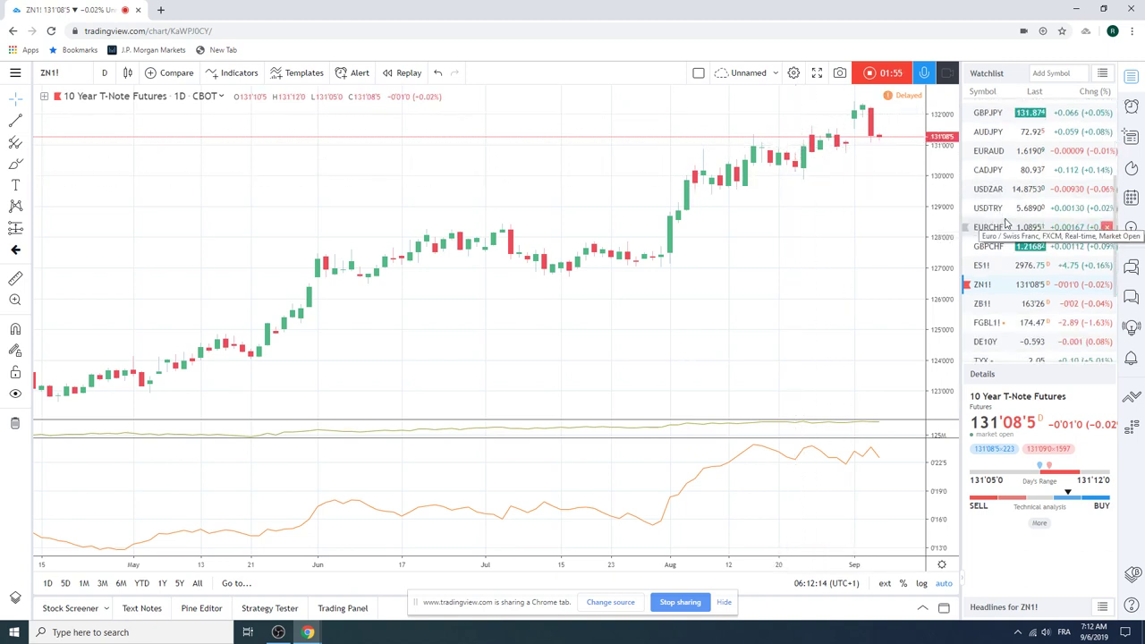
pyautogui.scroll(-1, 1007, 224)
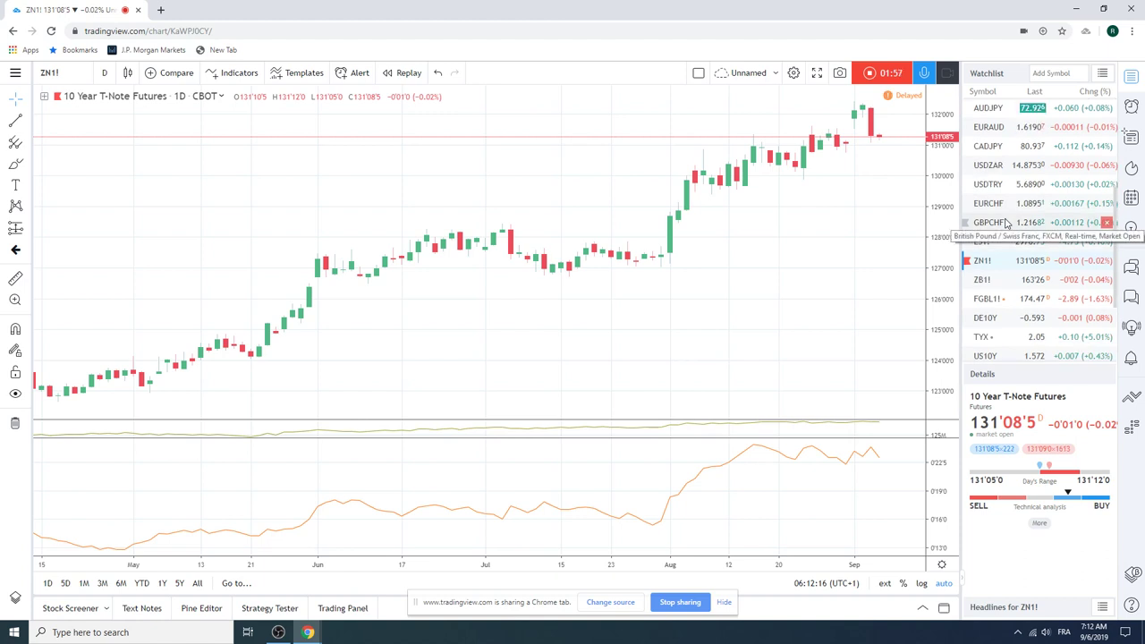
# Step: Load the FGBL1! Euro Bund futures chart, then switch to the DE10Y German 10-year yield
pyautogui.click(1005, 301)
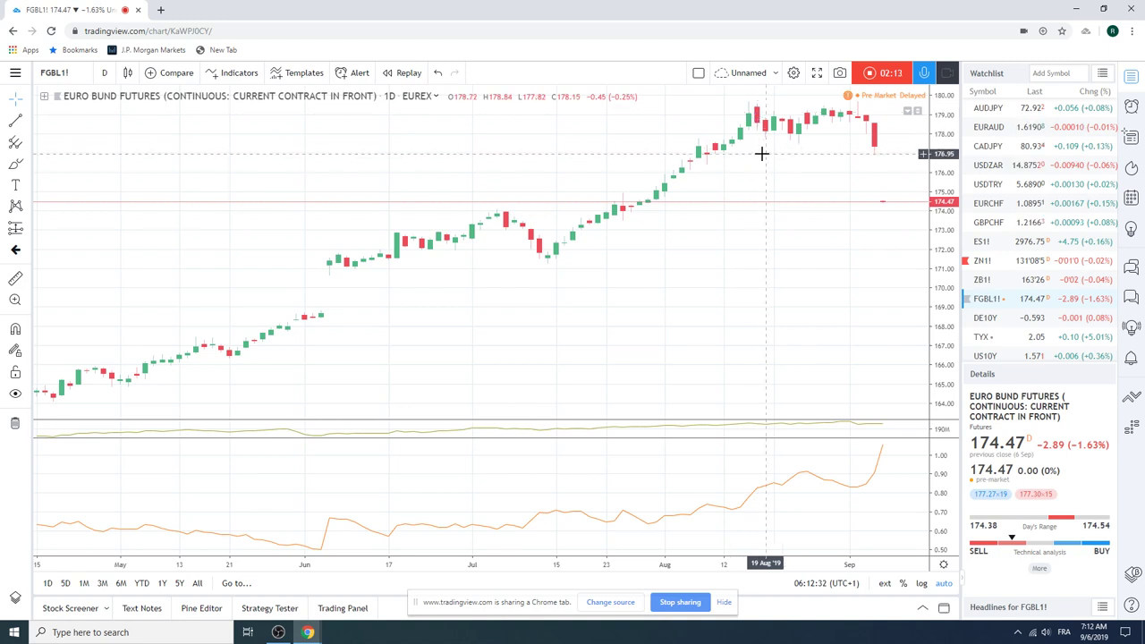
pyautogui.click(987, 318)
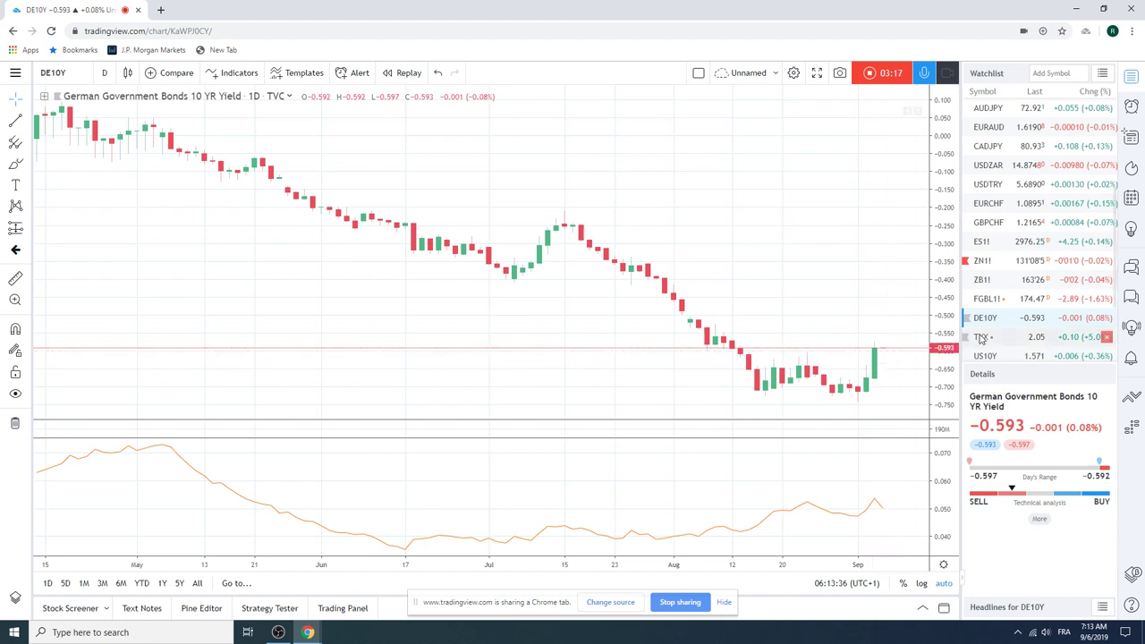
# Step: Return to the FGBL1! Euro Bund daily chart and scroll the watchlist back to the top
pyautogui.click(993, 300)
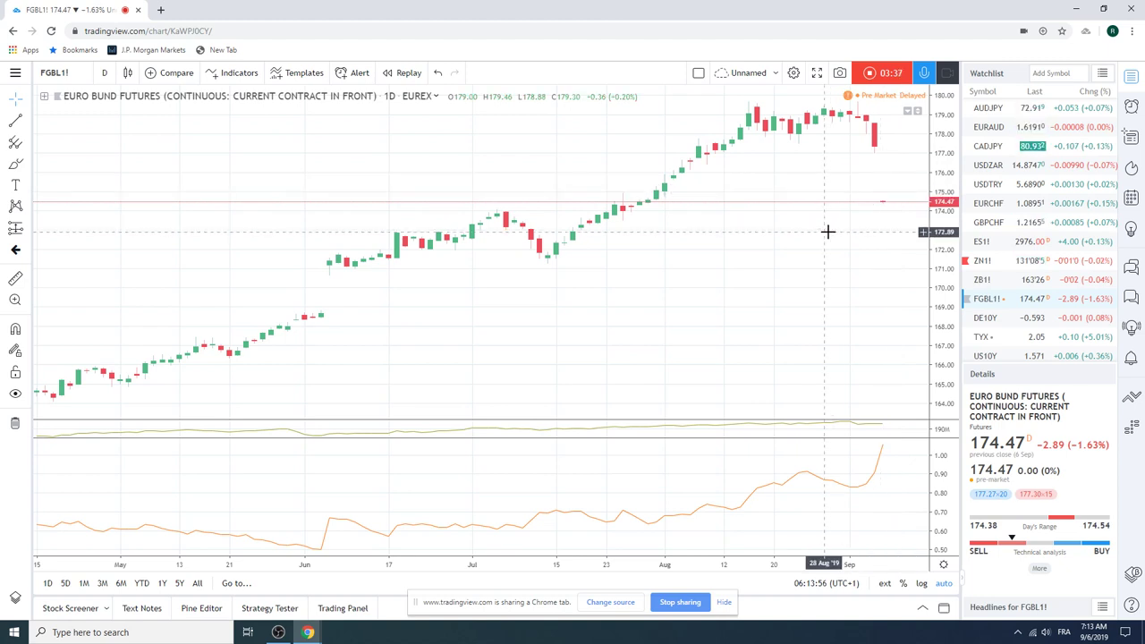
pyautogui.scroll(5, 1031, 231)
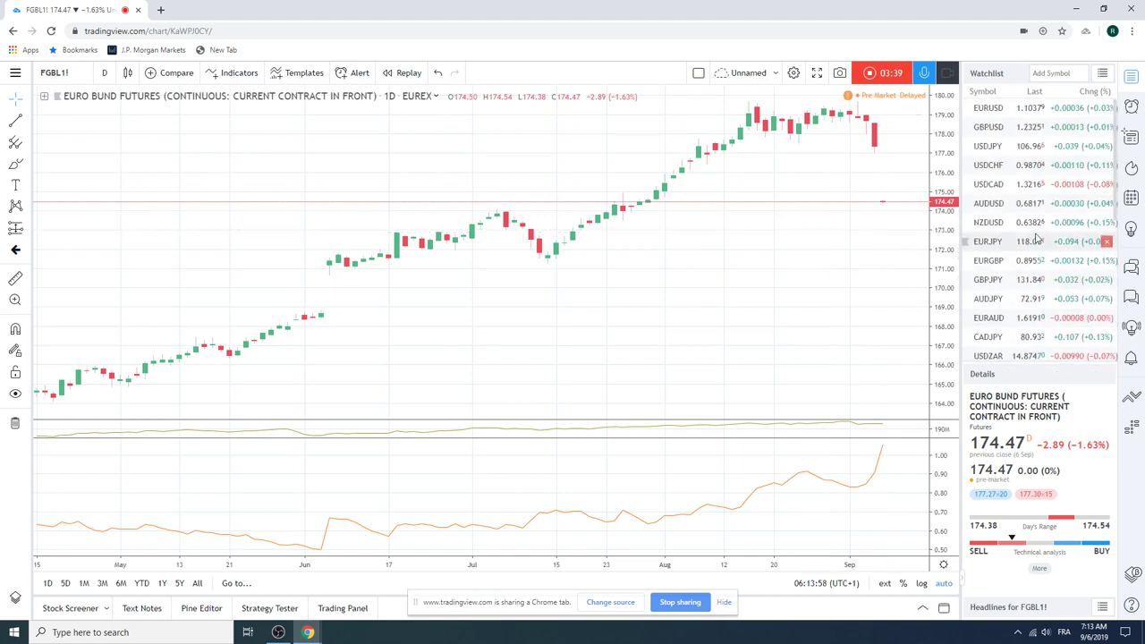
# Step: Switch the chart back to EURUSD daily on FXCM, then scroll the watchlist down slightly
pyautogui.click(988, 107)
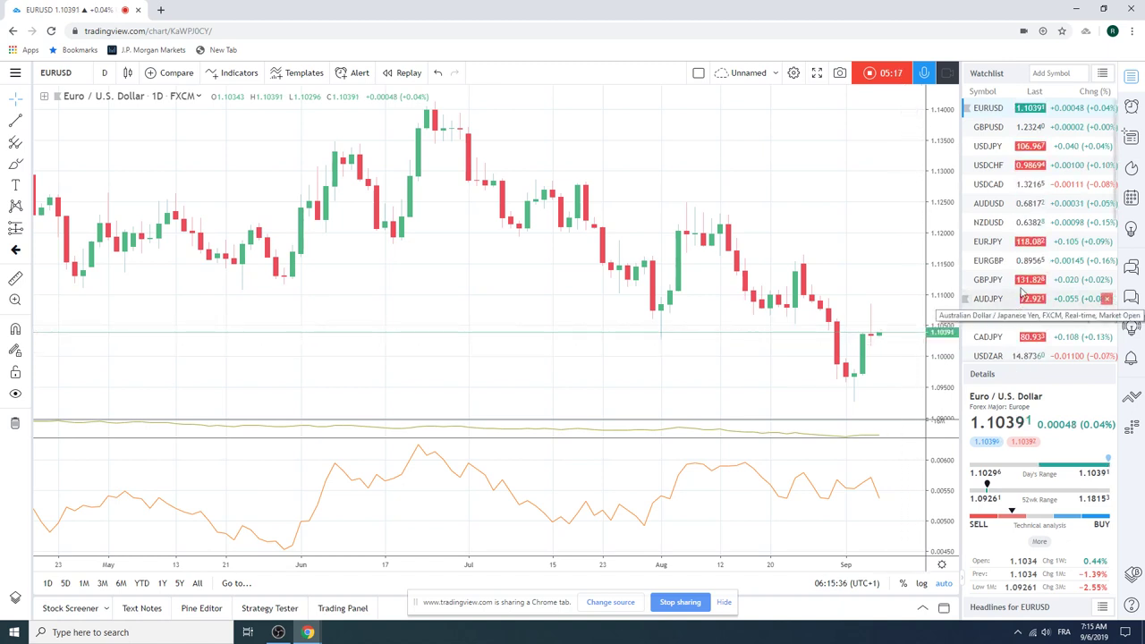
pyautogui.scroll(-1, 1020, 259)
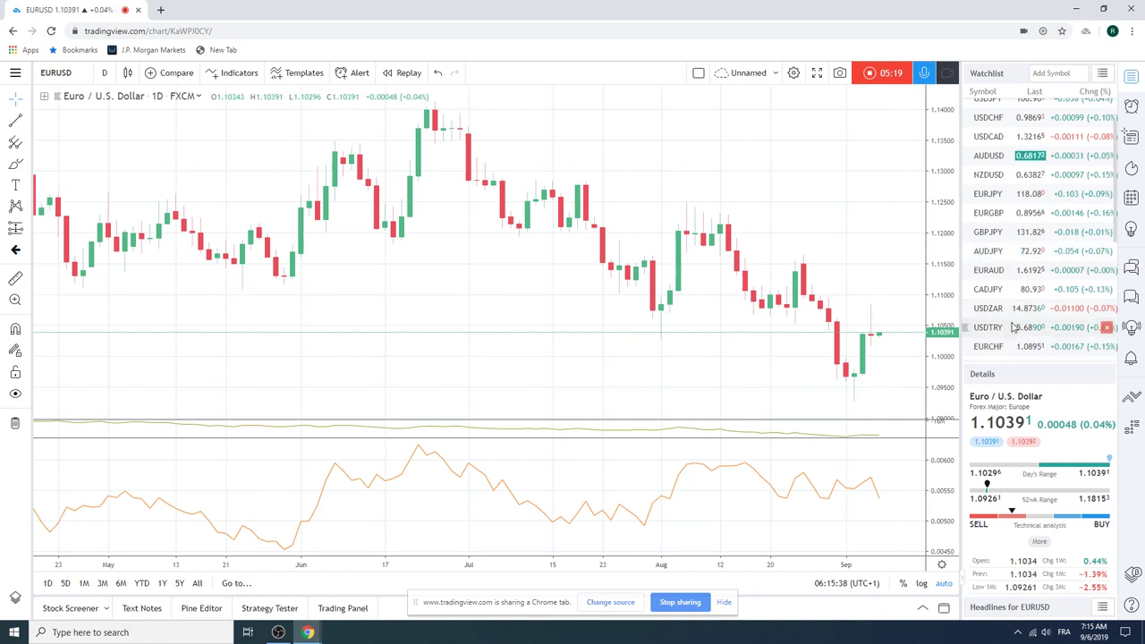
# Step: Load the EURCHF Euro / Swiss Franc daily chart from the watchlist
pyautogui.click(1001, 346)
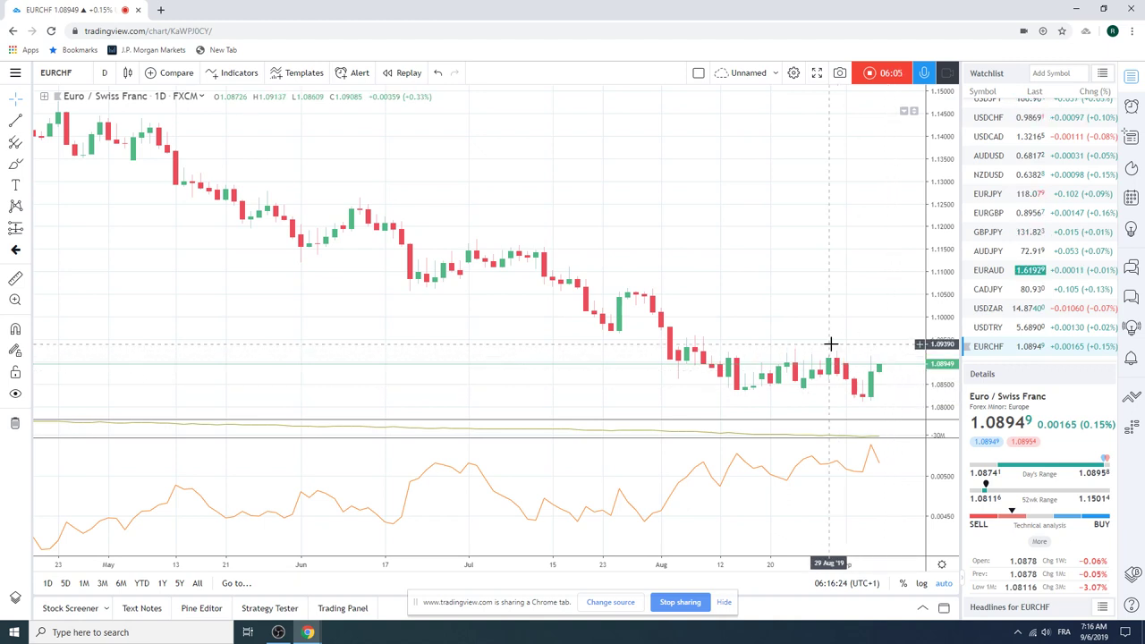
# Step: Load the AUDUSD Australian Dollar / U.S. Dollar daily chart from the watchlist
pyautogui.click(988, 155)
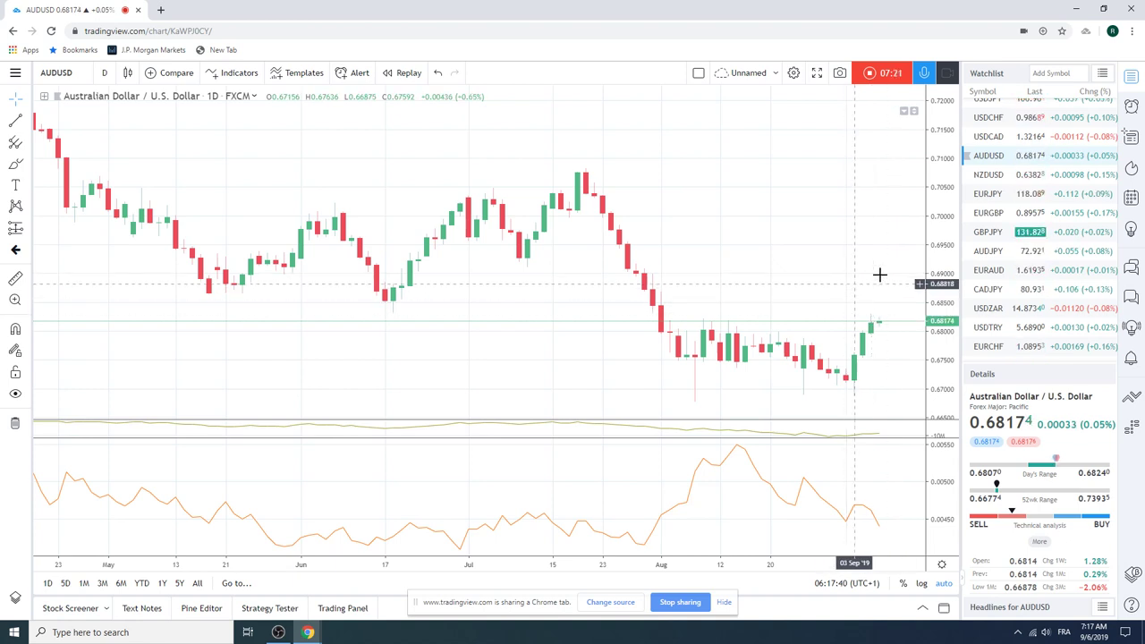
# Step: Load the USDCAD U.S. Dollar / Canadian Dollar daily chart from the watchlist
pyautogui.click(990, 136)
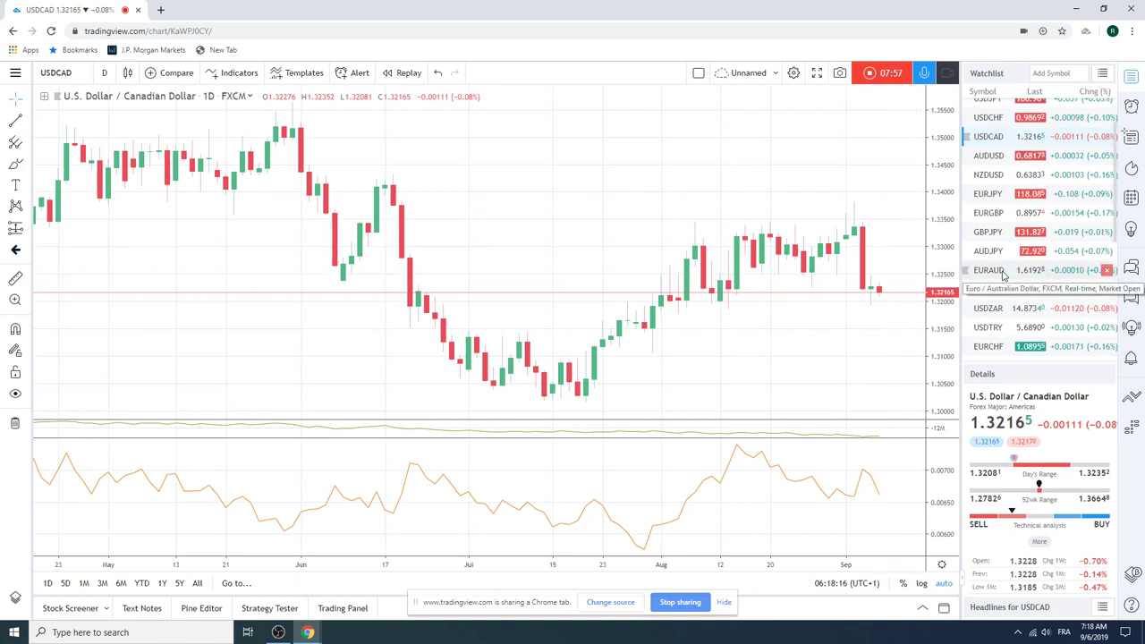
# Step: Load the EURGBP Euro / British Pound daily chart, then scroll the watchlist down
pyautogui.click(1002, 216)
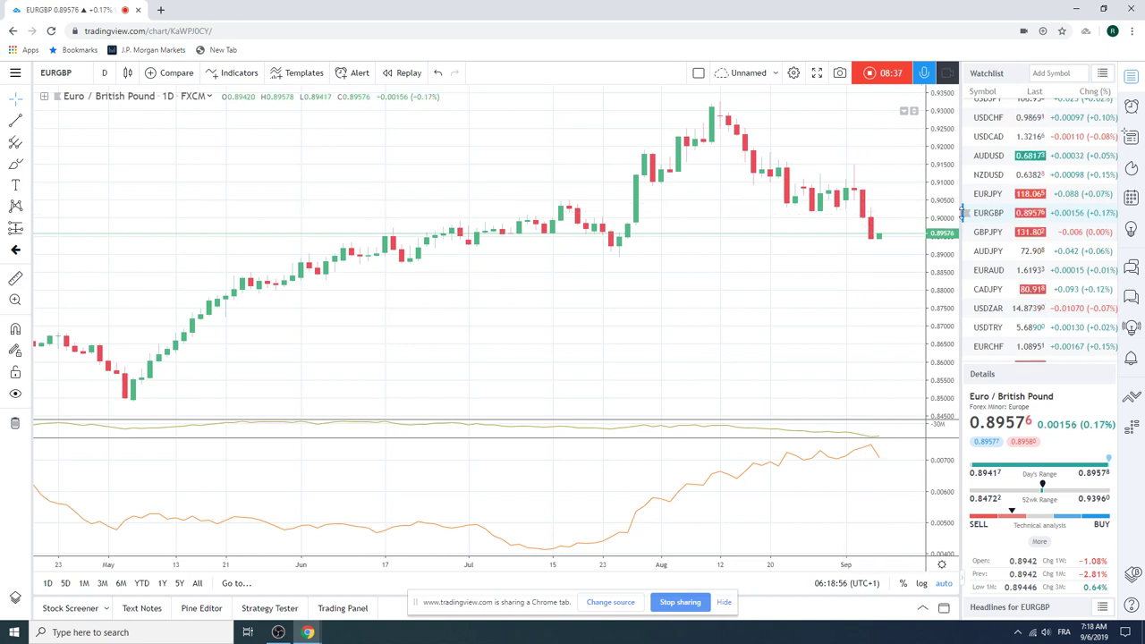
pyautogui.scroll(-1, 996, 229)
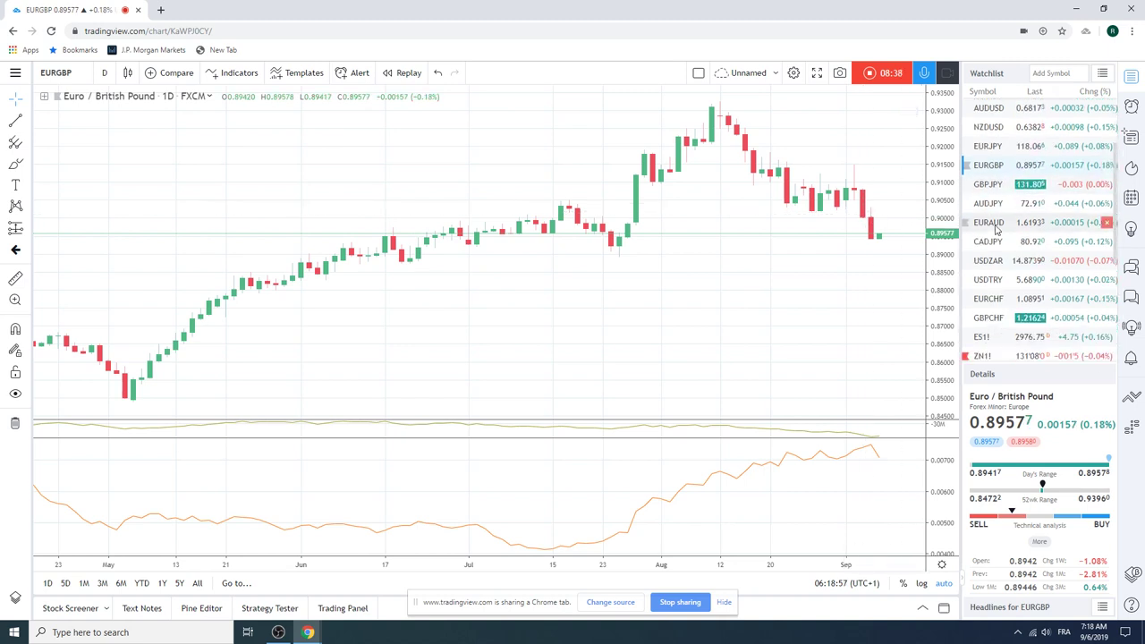
# Step: Look at the GBPCHF chart, then return to the EURGBP daily chart
pyautogui.click(990, 317)
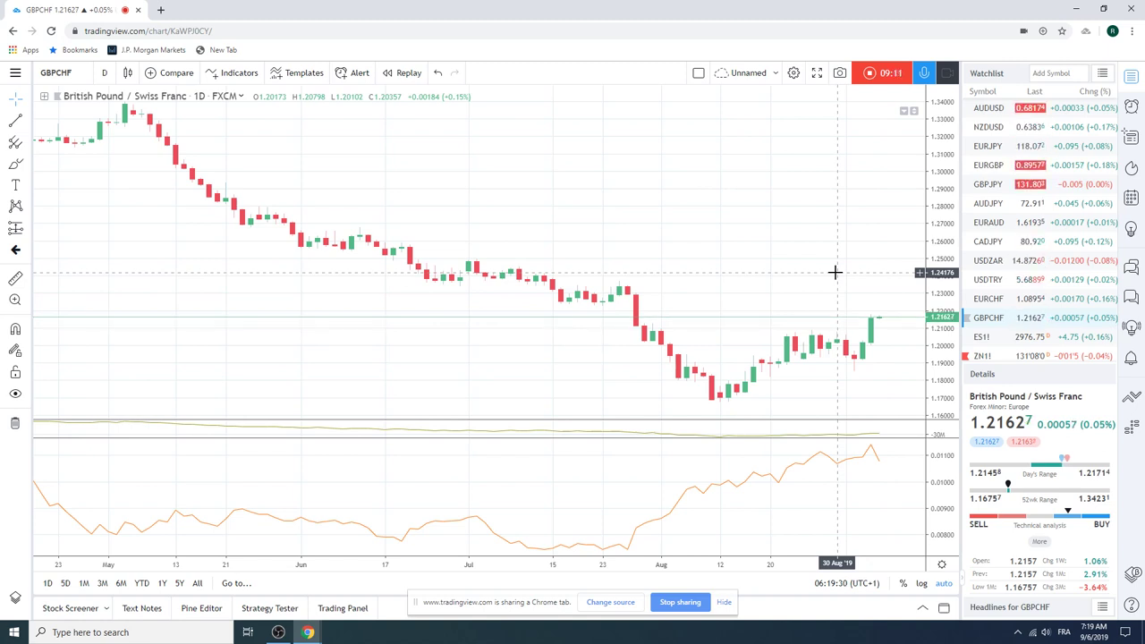
pyautogui.moveTo(1004, 166)
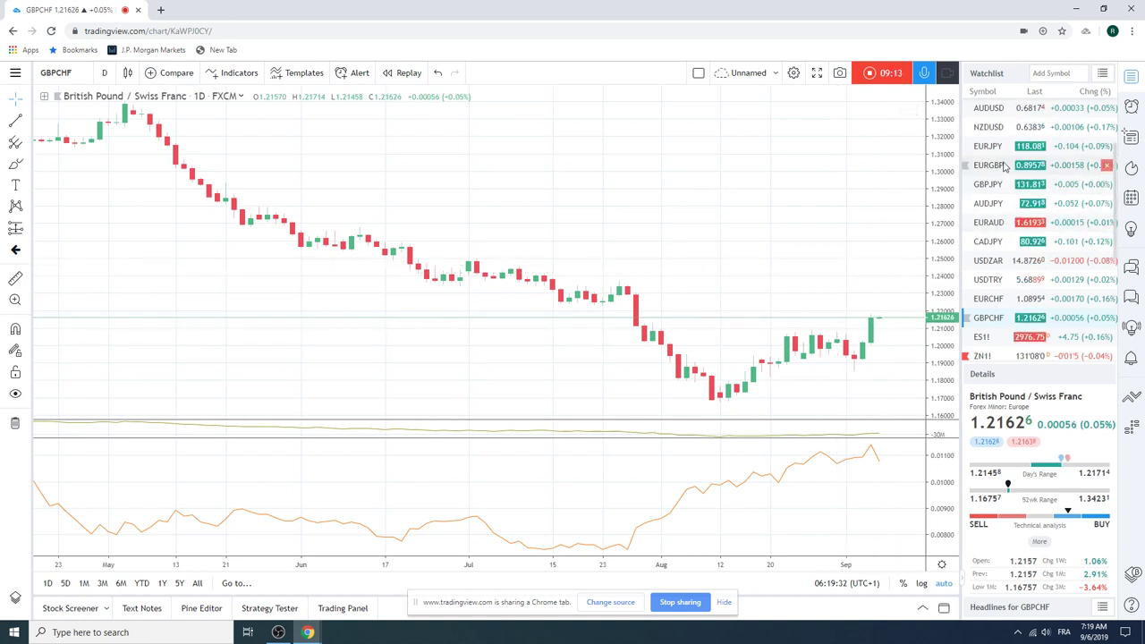
pyautogui.click(971, 167)
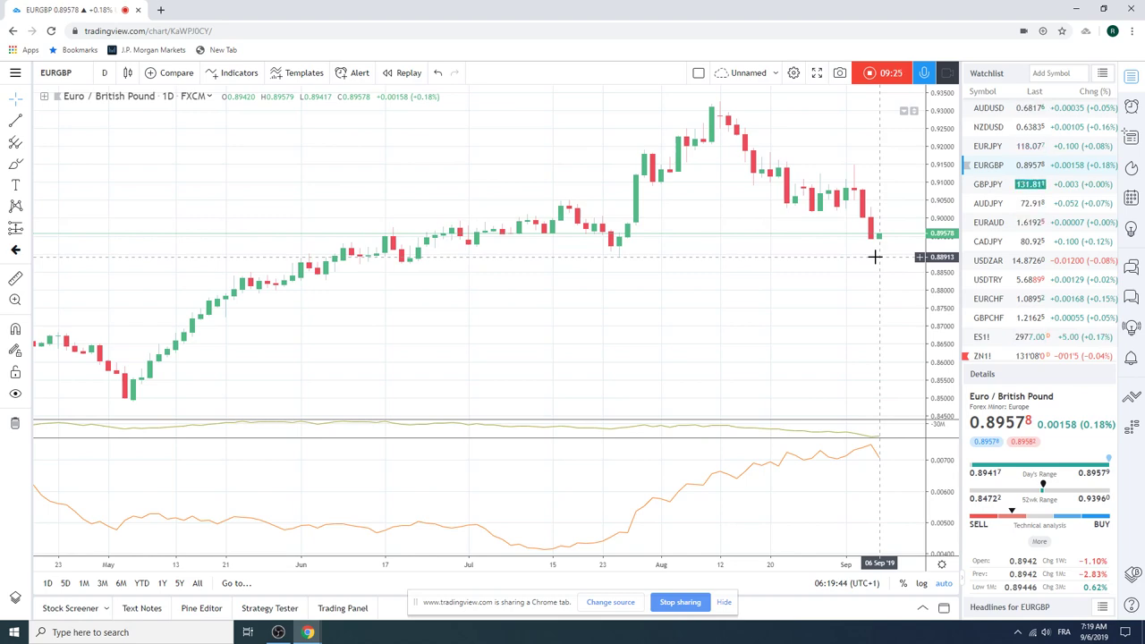
# Step: Zoom the EURGBP chart out and back in, then switch to CADJPY from the Watchlist
pyautogui.scroll(-3, 875, 257)
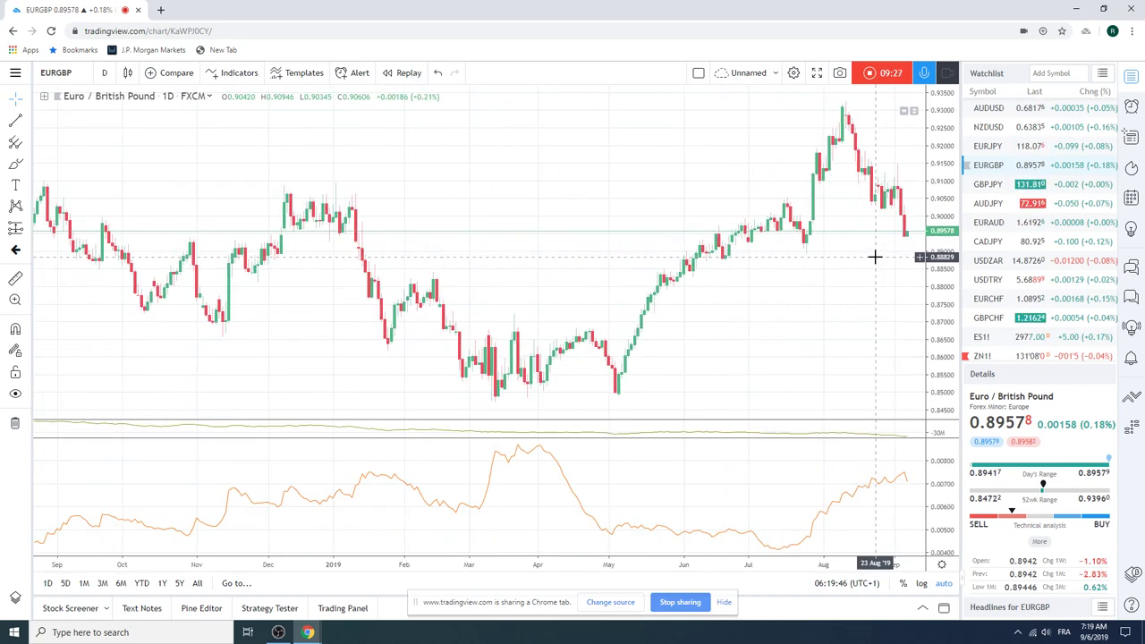
pyautogui.scroll(-2, 875, 257)
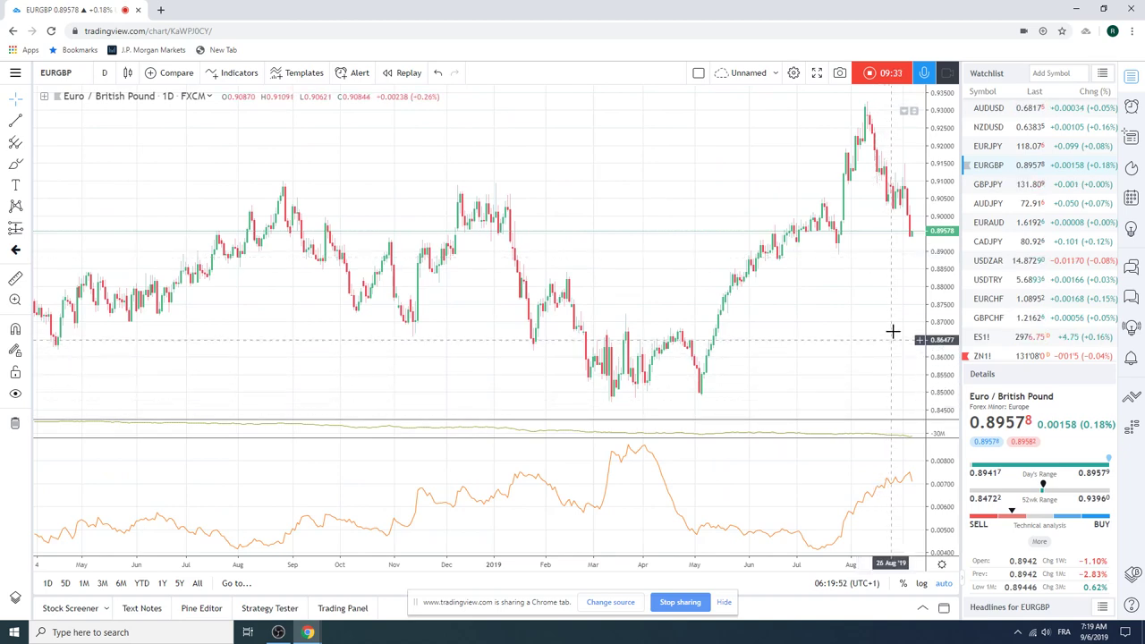
pyautogui.scroll(2, 821, 345)
pyautogui.scroll(3, 821, 345)
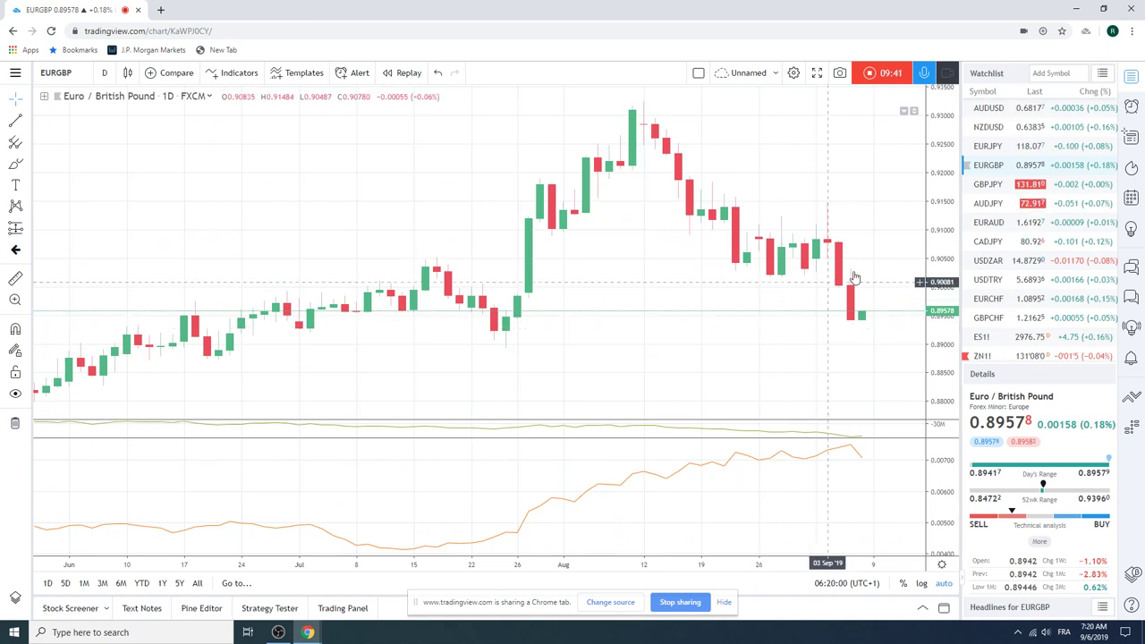
pyautogui.click(990, 242)
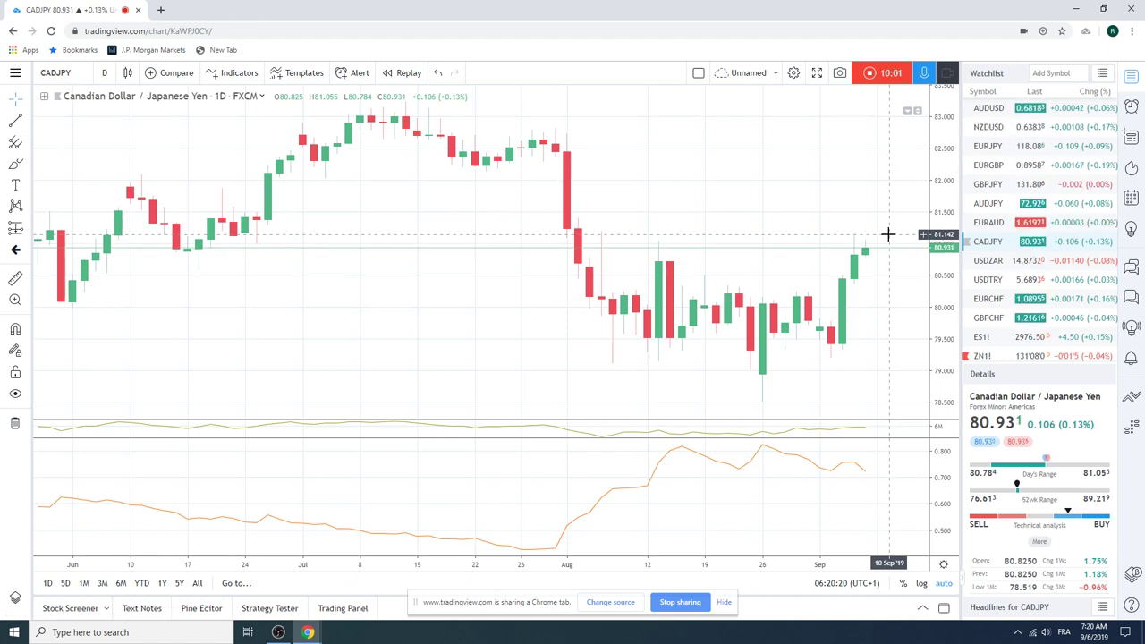
# Step: Show CADJPY's daily values (close 80.930, ATR 0.723) in the Data Window
pyautogui.click(1129, 139)
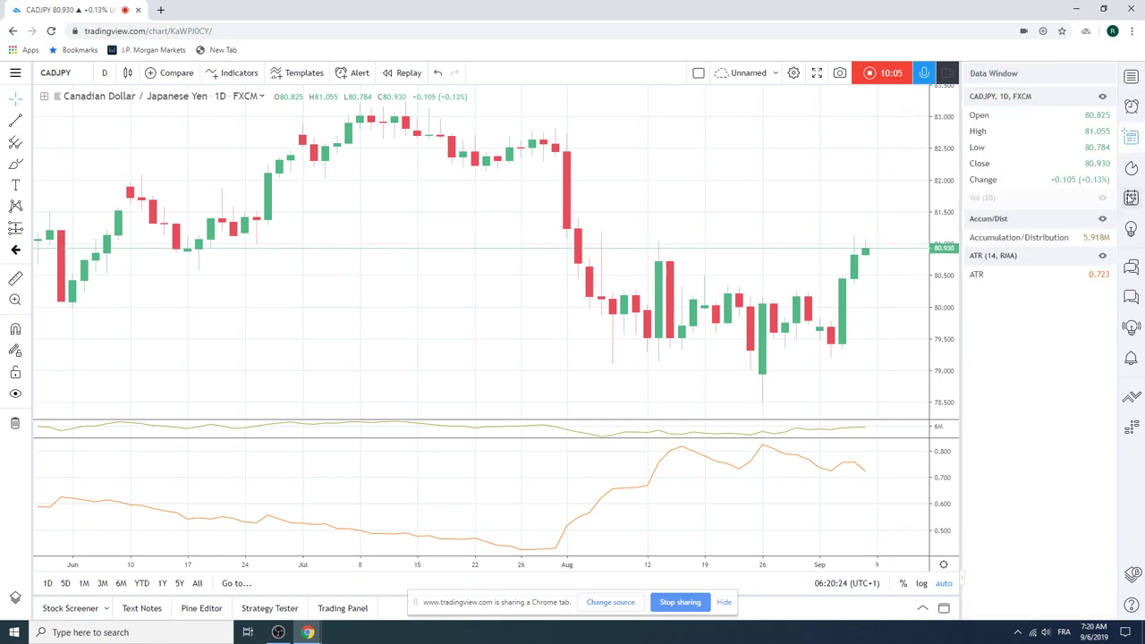
# Step: Replace the Data Window with the economic and earnings calendars
pyautogui.click(1131, 197)
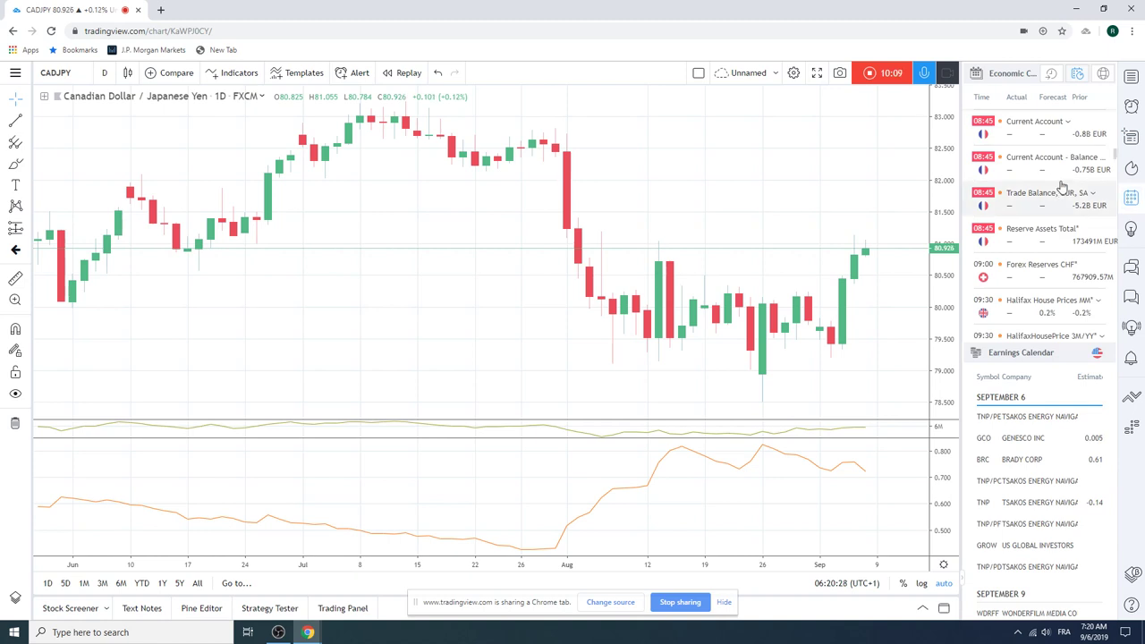
pyautogui.scroll(-1, 1062, 186)
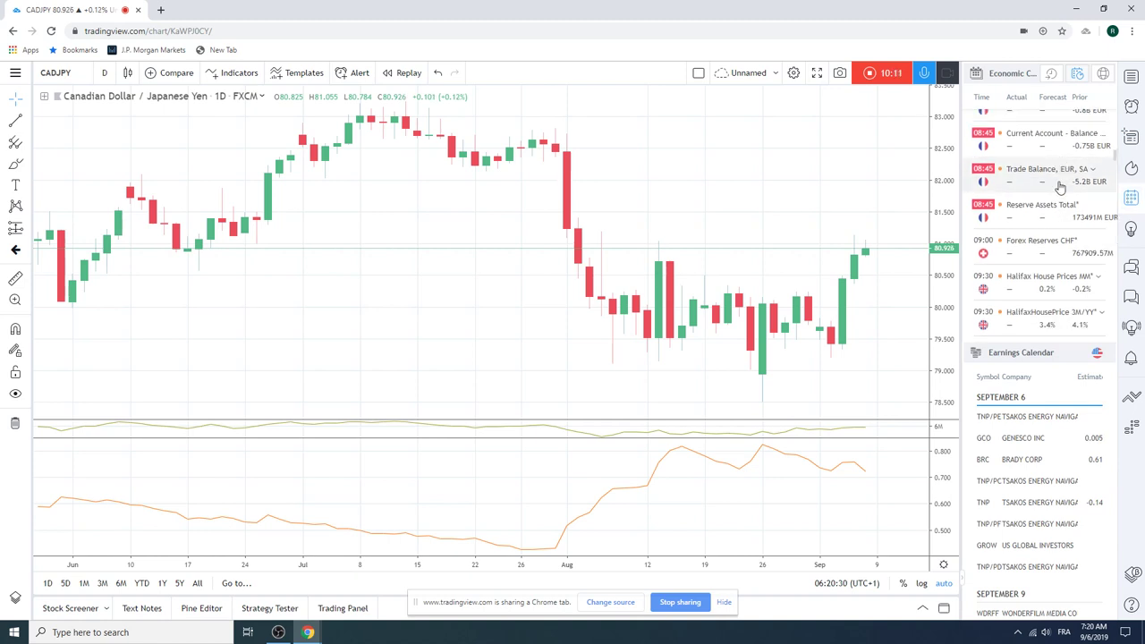
pyautogui.scroll(-1, 1061, 186)
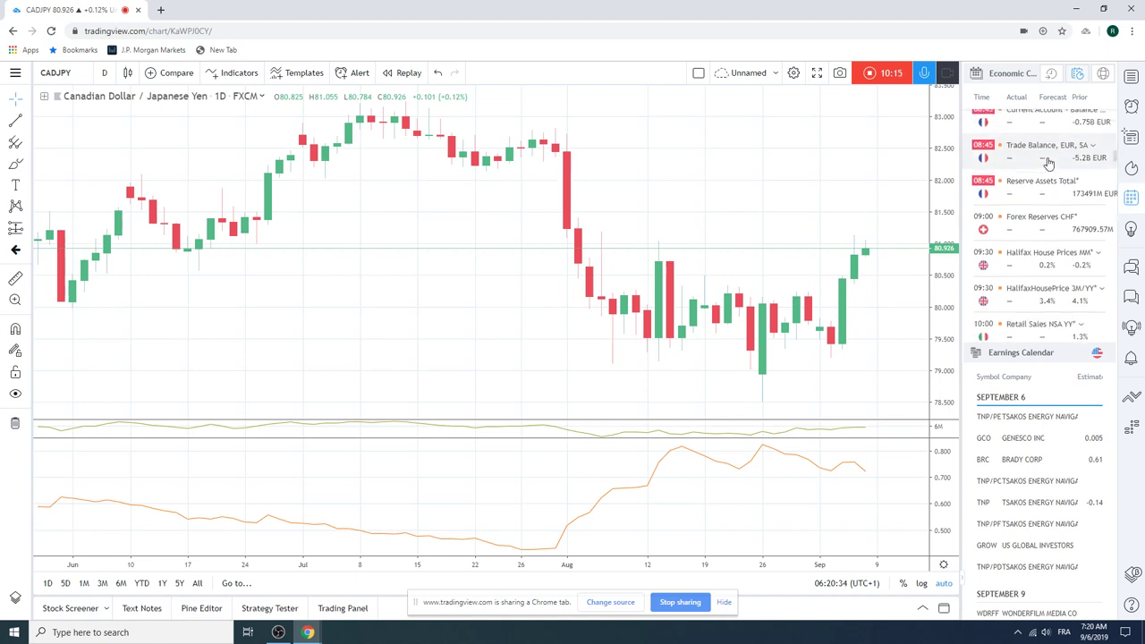
pyautogui.scroll(1, 1050, 164)
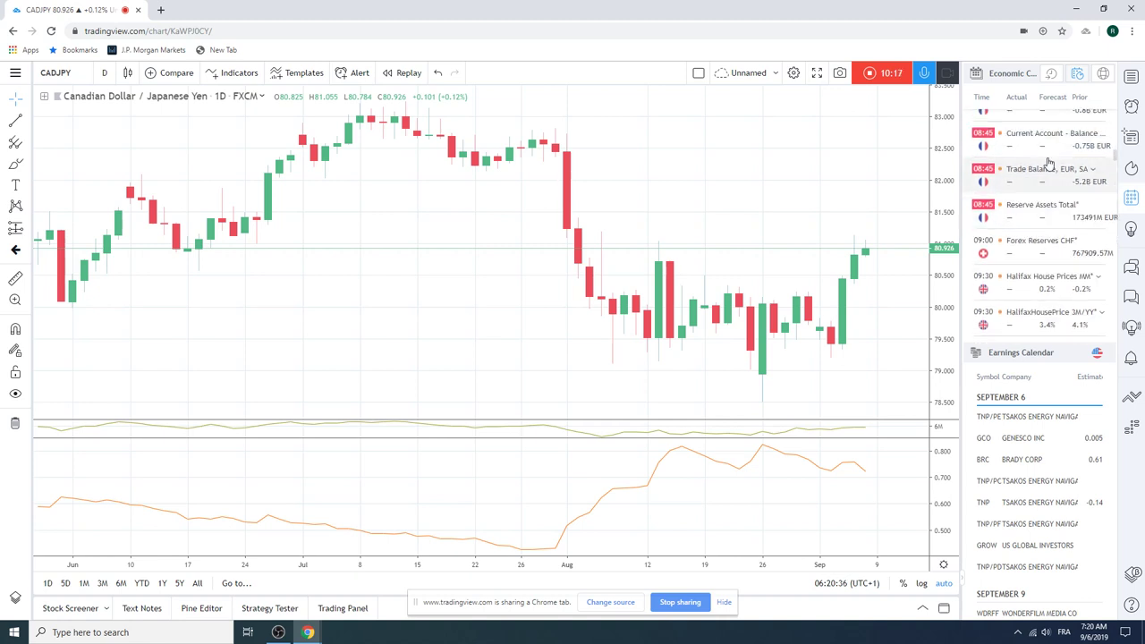
# Step: Scroll through the day's economic events down to the 16:00 Ivey PMI releases
pyautogui.scroll(-1, 1050, 162)
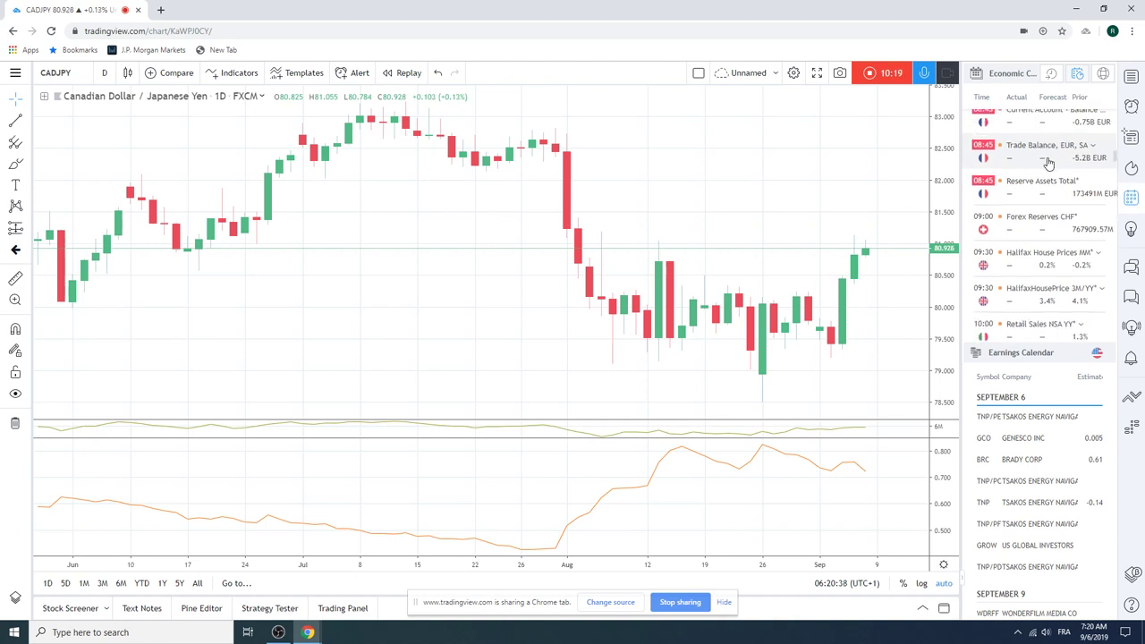
pyautogui.scroll(-1, 1048, 163)
pyautogui.scroll(-1, 1049, 162)
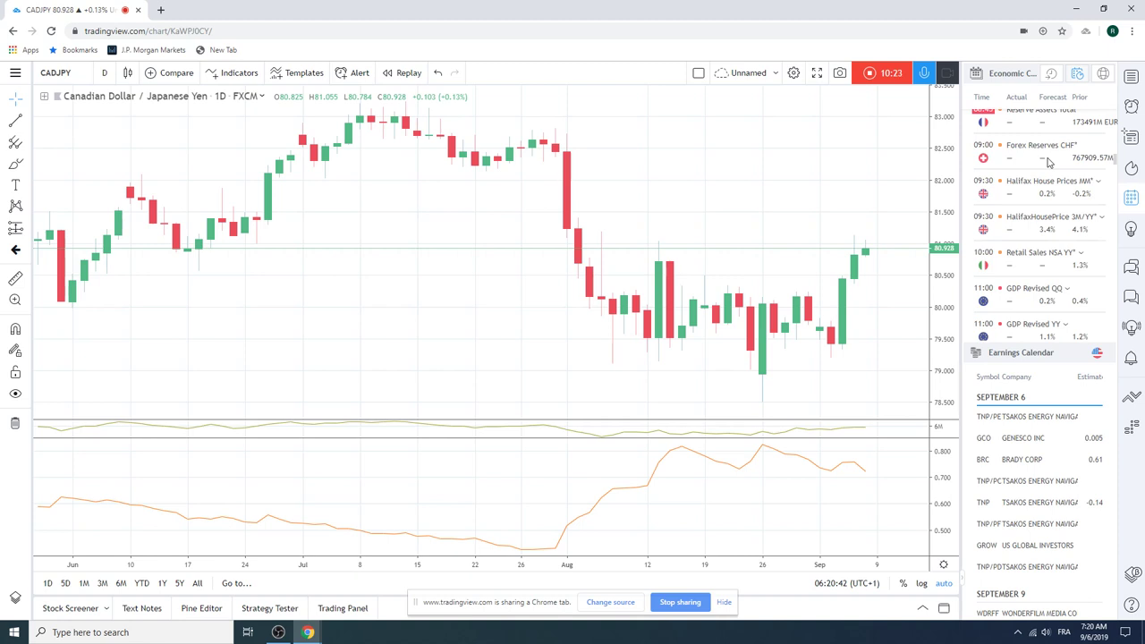
pyautogui.scroll(-1, 1049, 162)
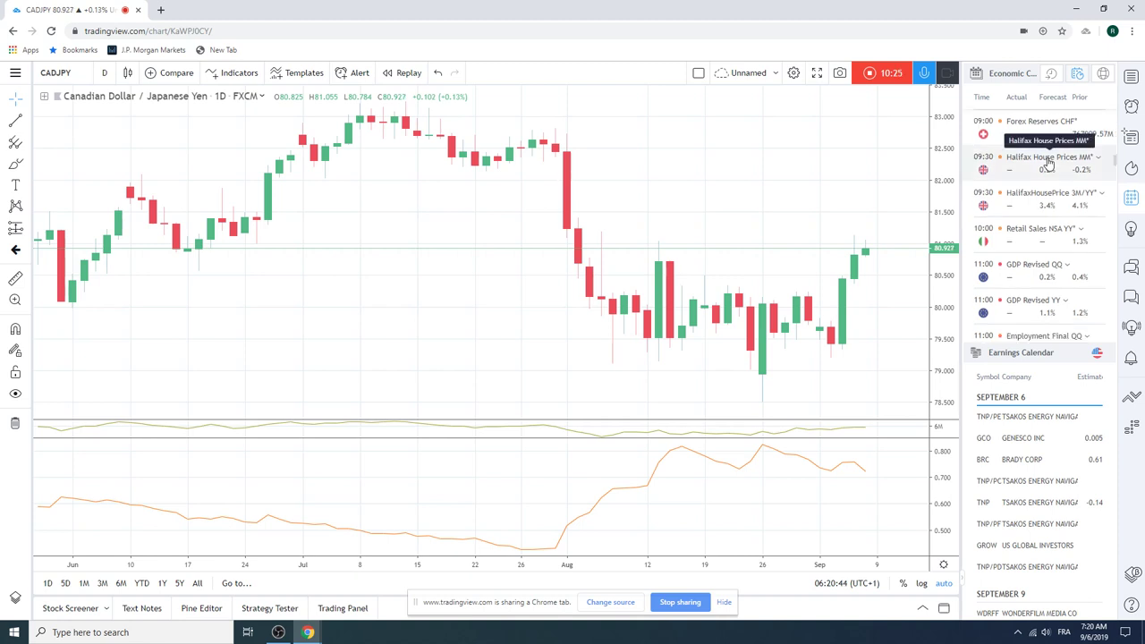
pyautogui.scroll(-2, 1049, 163)
pyautogui.scroll(-2, 1049, 162)
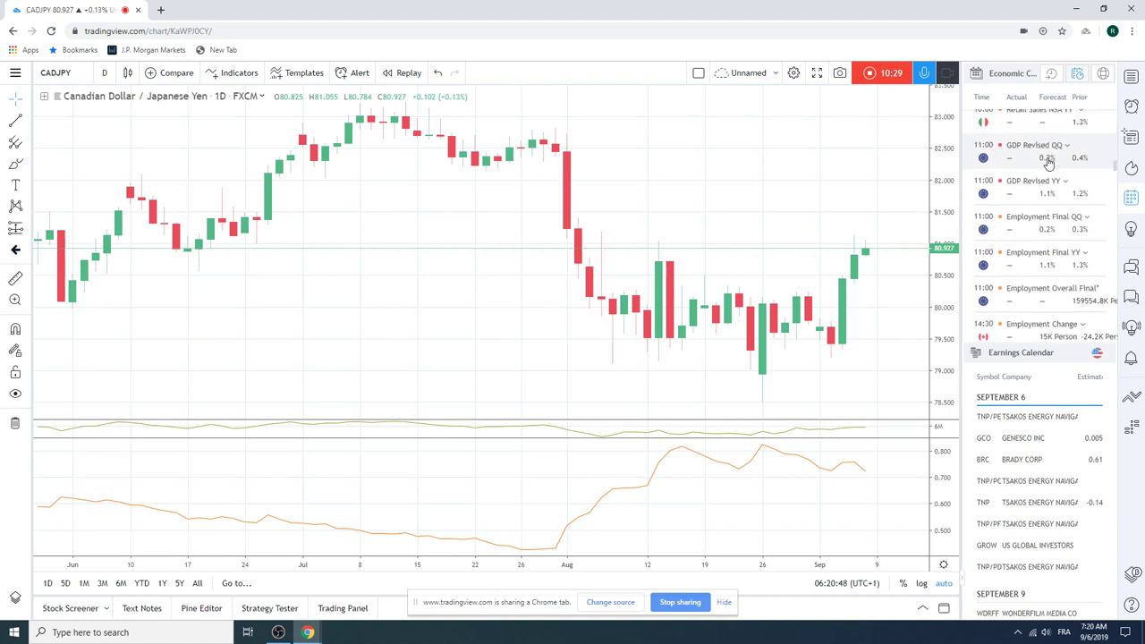
pyautogui.scroll(-1, 1049, 162)
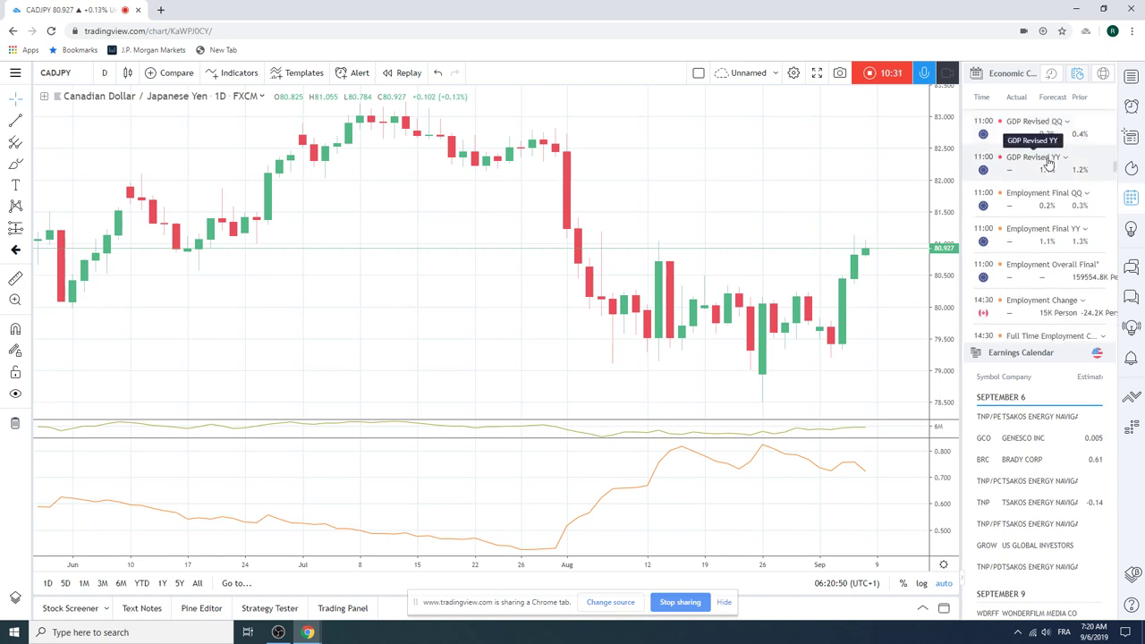
pyautogui.scroll(-1, 1049, 163)
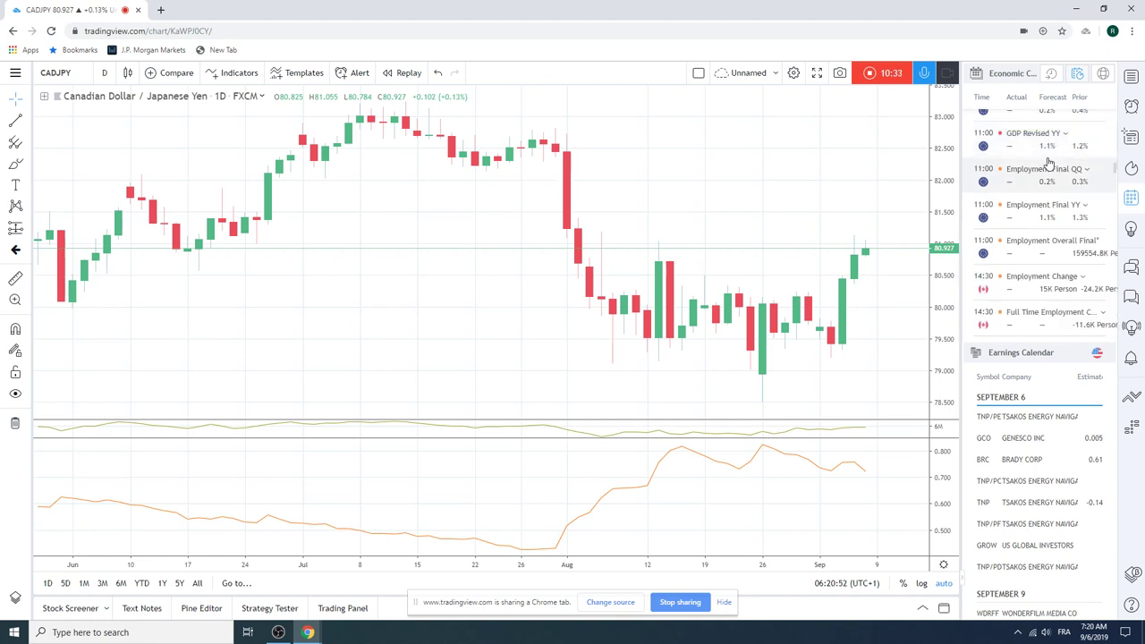
pyautogui.scroll(-6, 1049, 162)
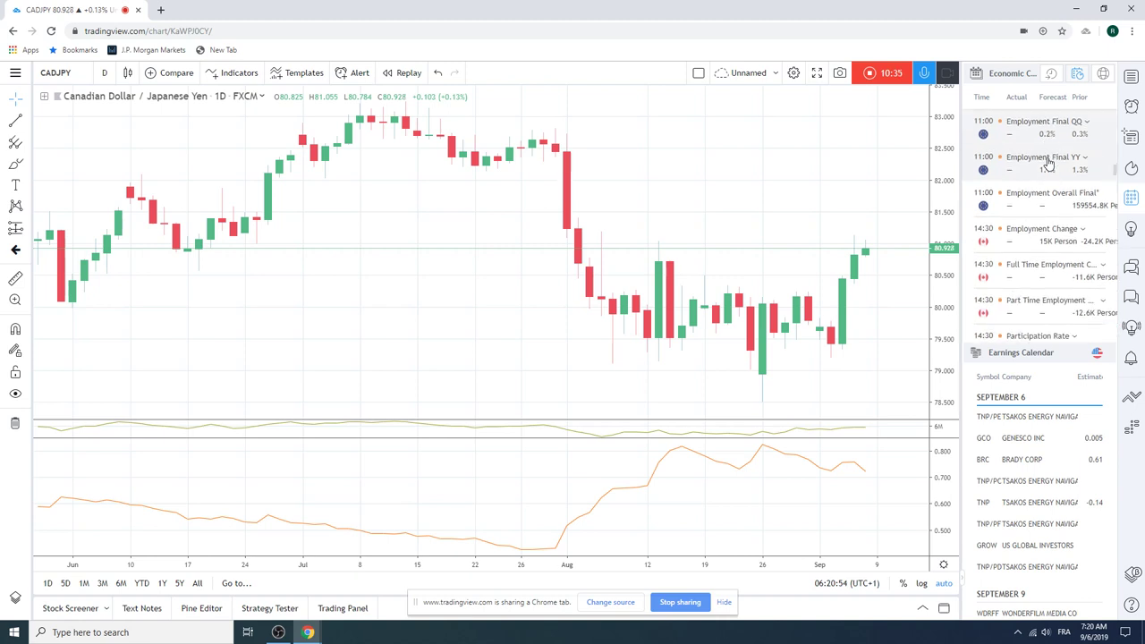
pyautogui.scroll(-8, 1051, 170)
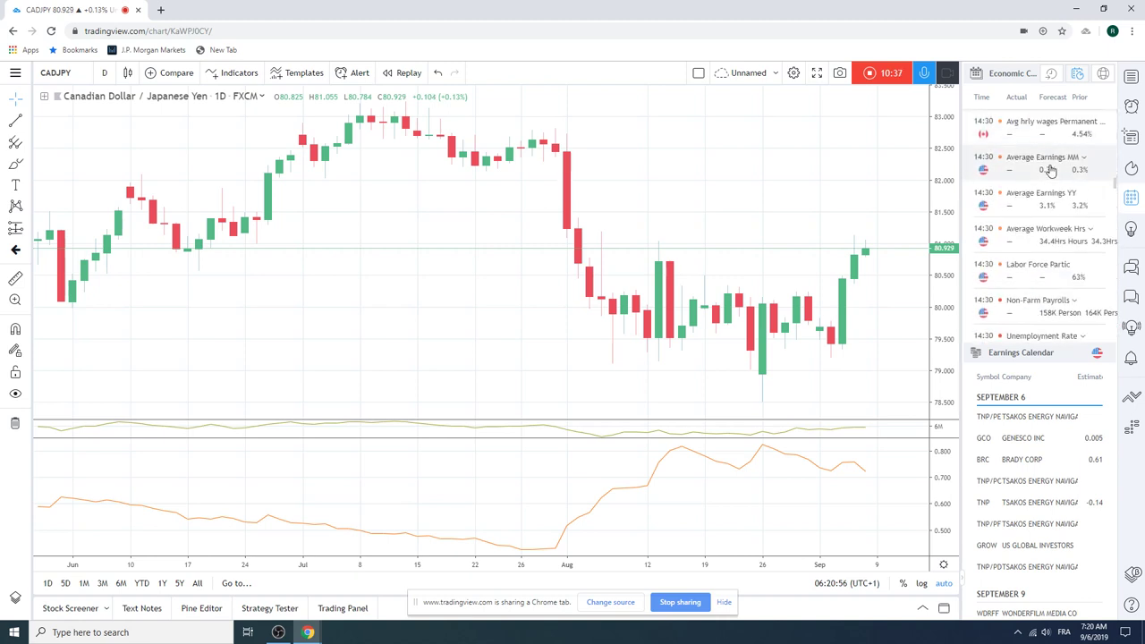
pyautogui.scroll(-1, 1052, 170)
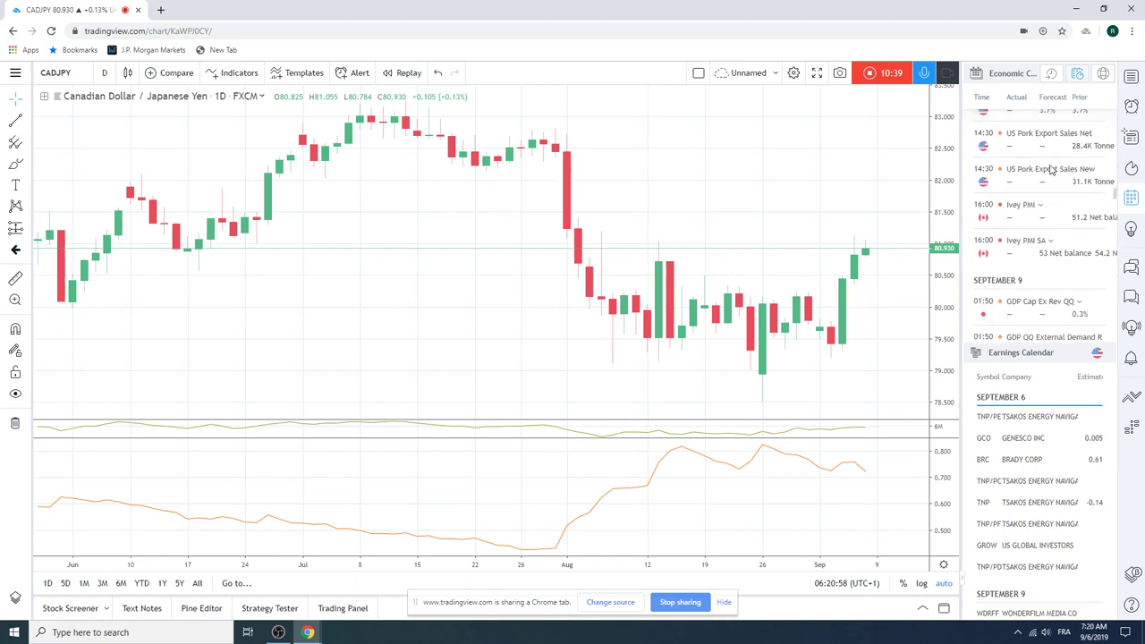
pyautogui.scroll(1, 1051, 170)
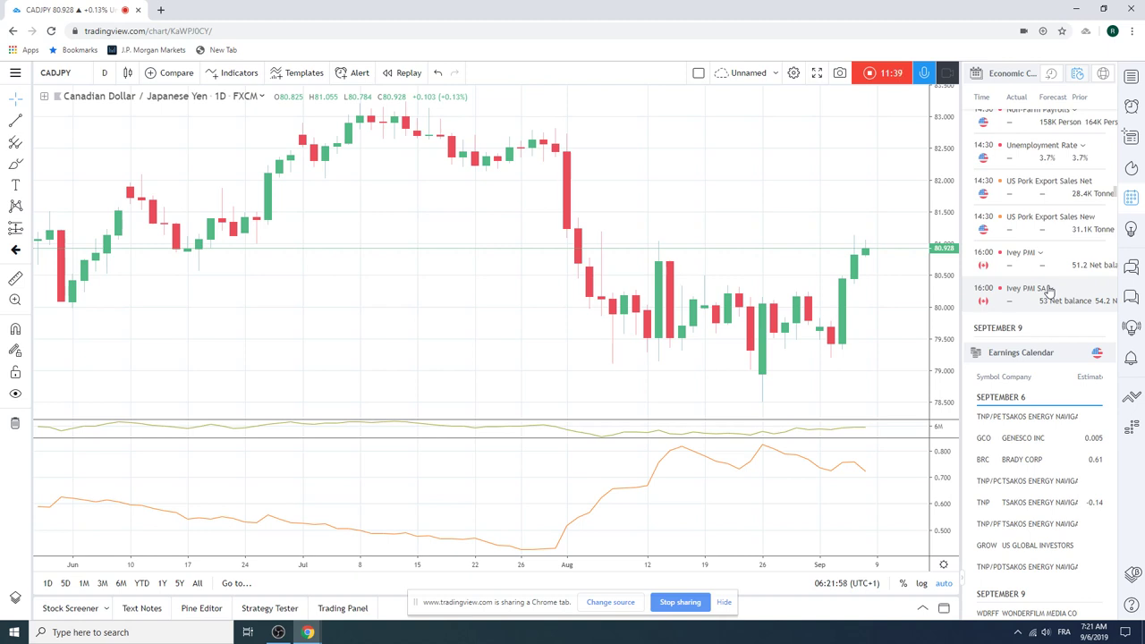
# Step: Bring back the watchlist with the CADJPY details
pyautogui.click(1132, 76)
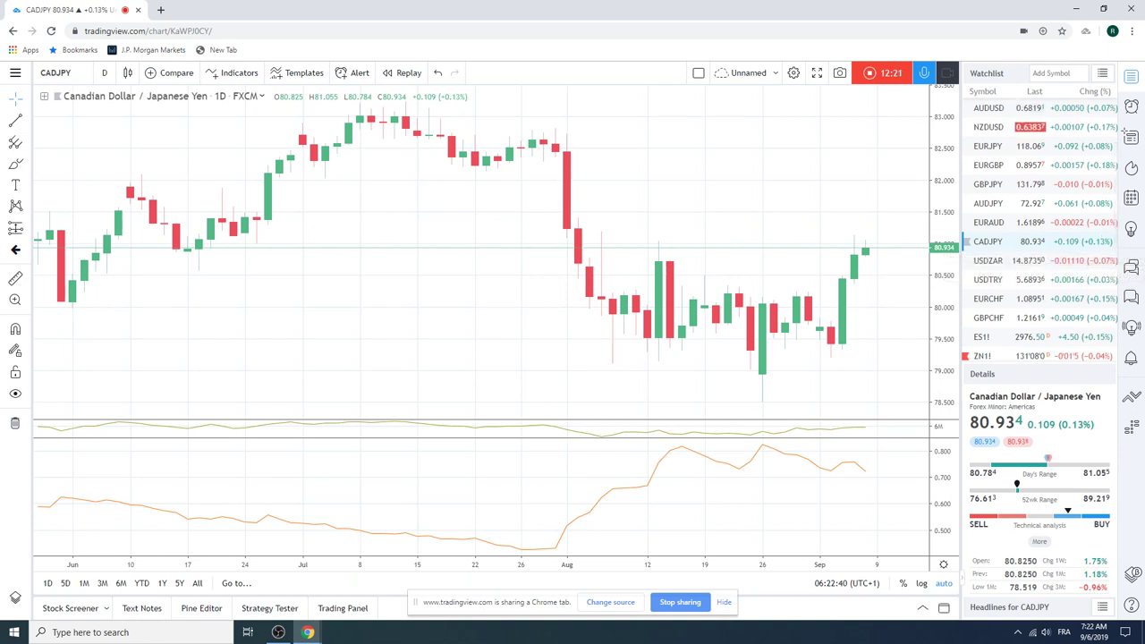
# Step: Stop the recording and open the Preview Video Idea screen
pyautogui.click(875, 73)
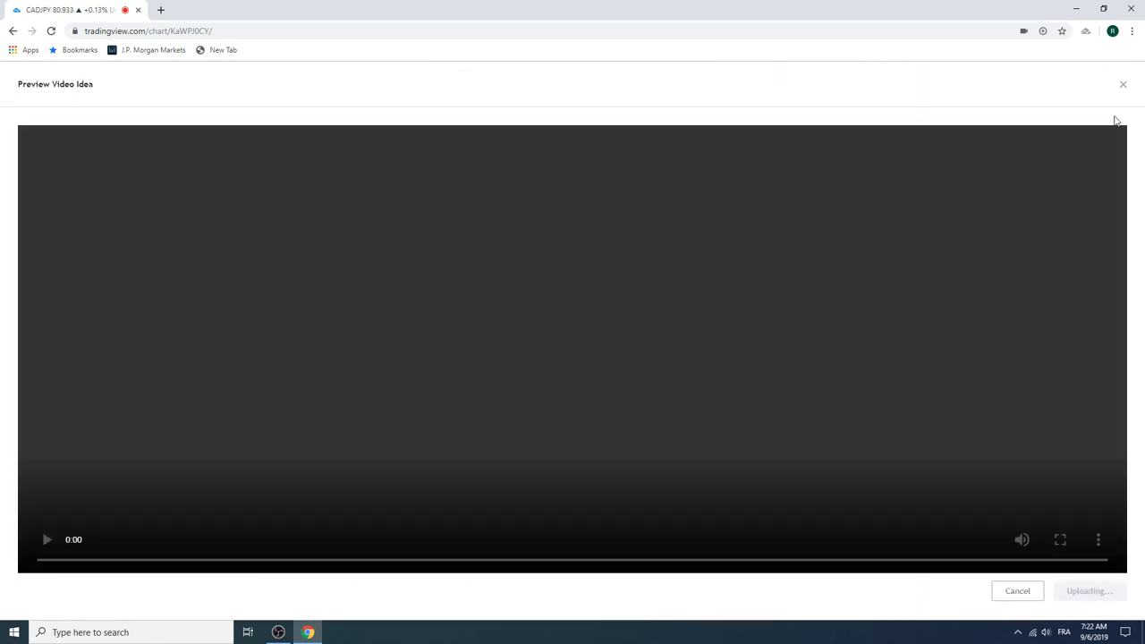